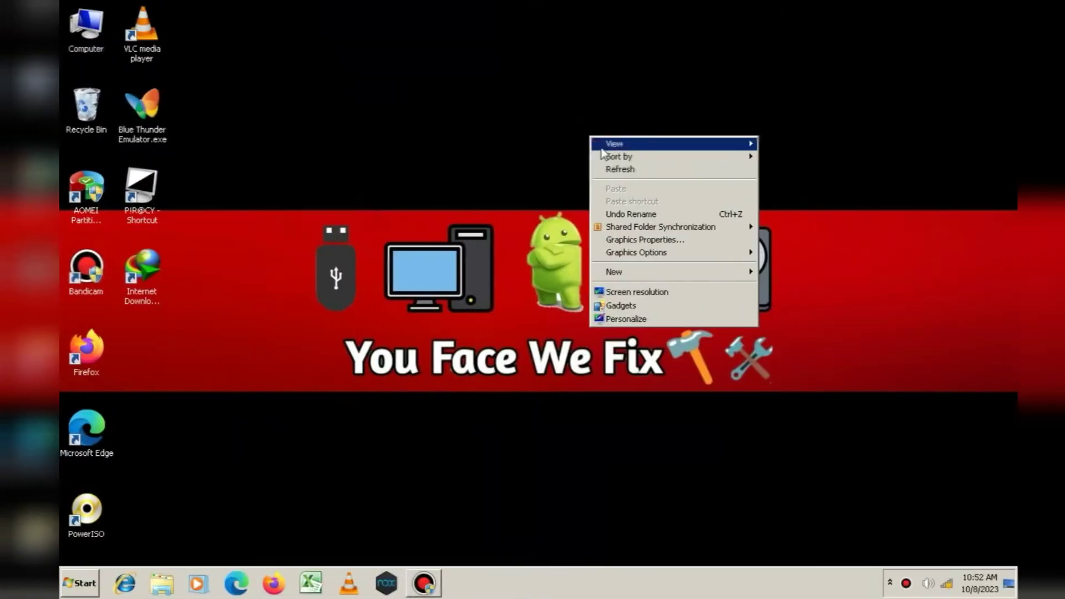
left_click(613, 168)
right_click(615, 170)
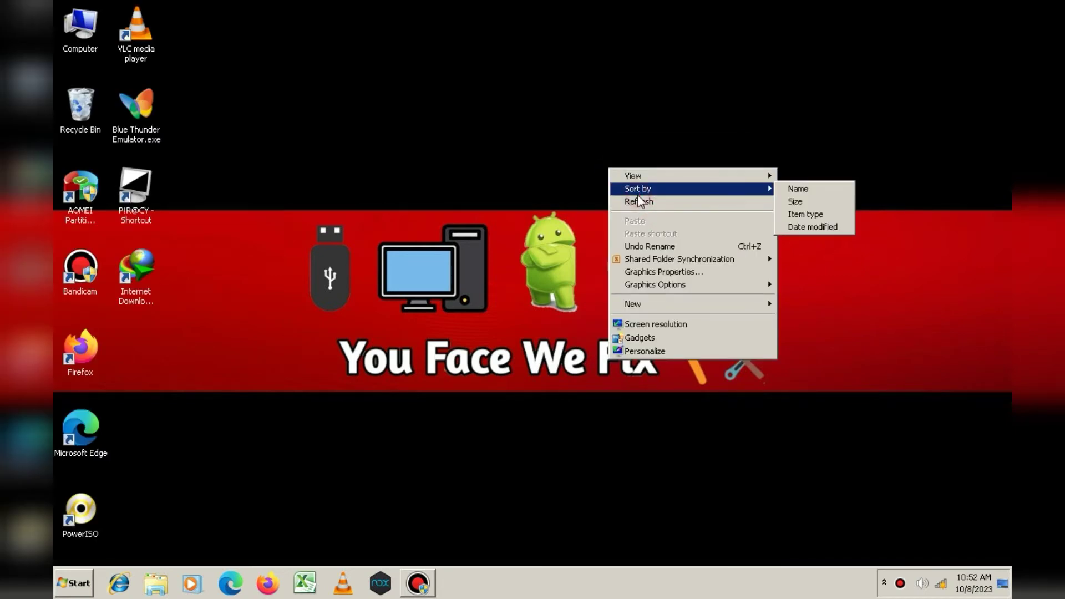
left_click(639, 202)
- Check the computer's system properties and the display's advanced settings
right_click(82, 31)
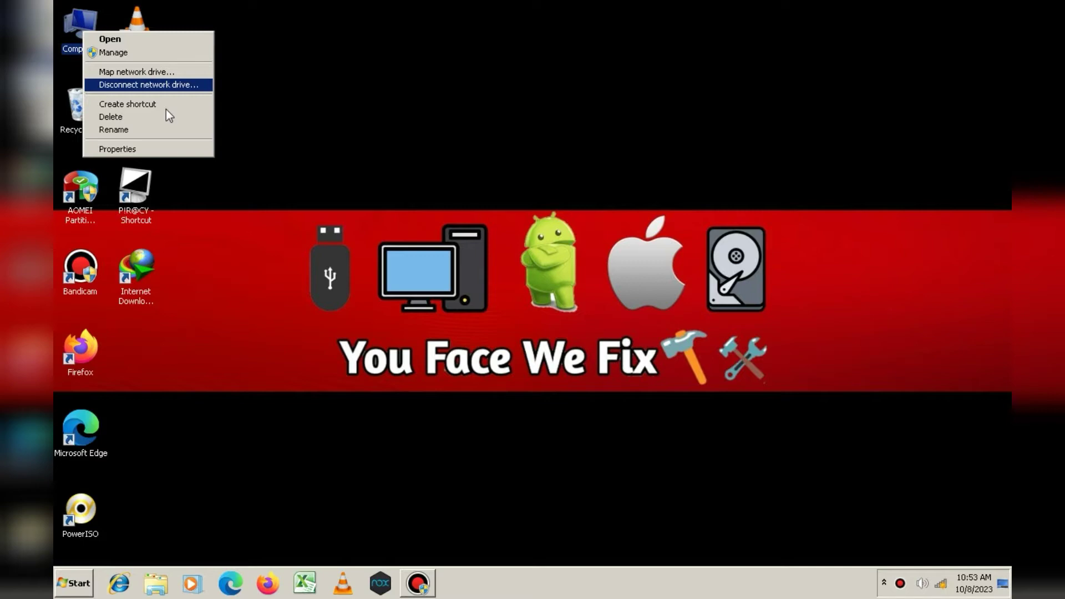
left_click(161, 146)
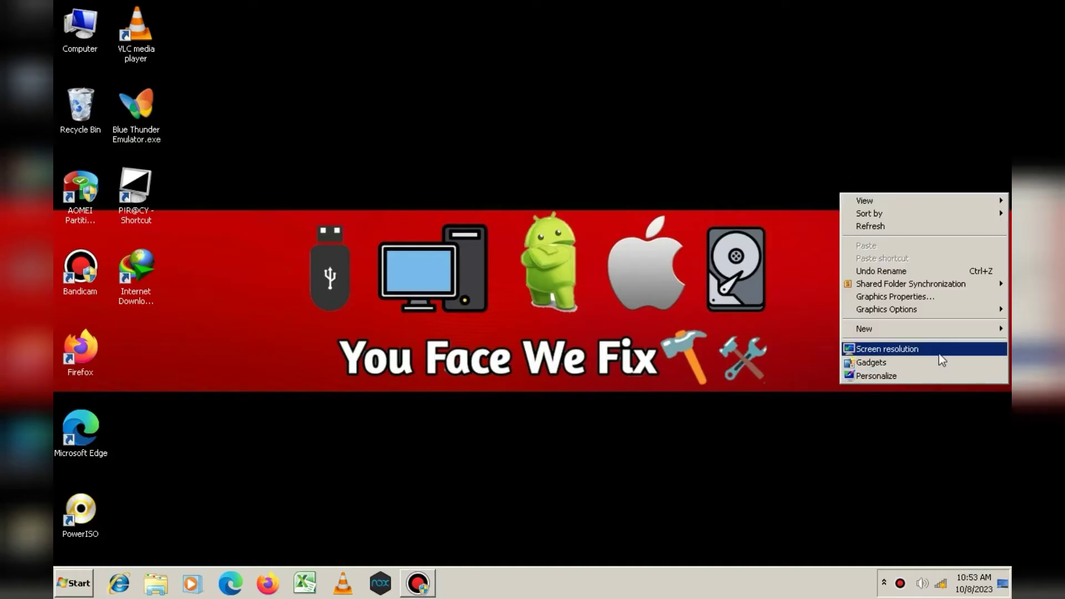
left_click(875, 356)
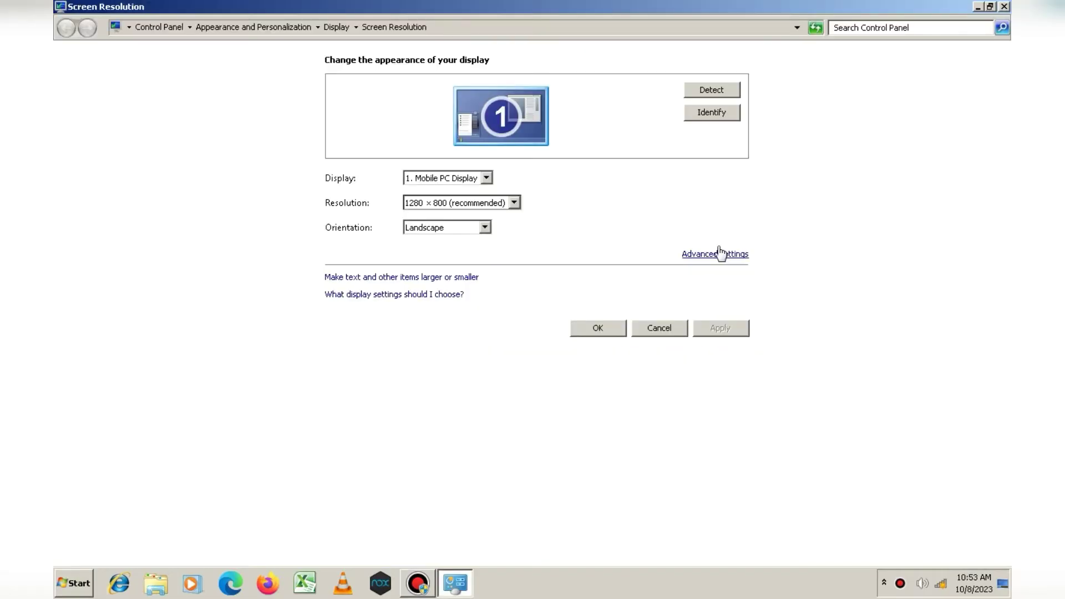
left_click(719, 254)
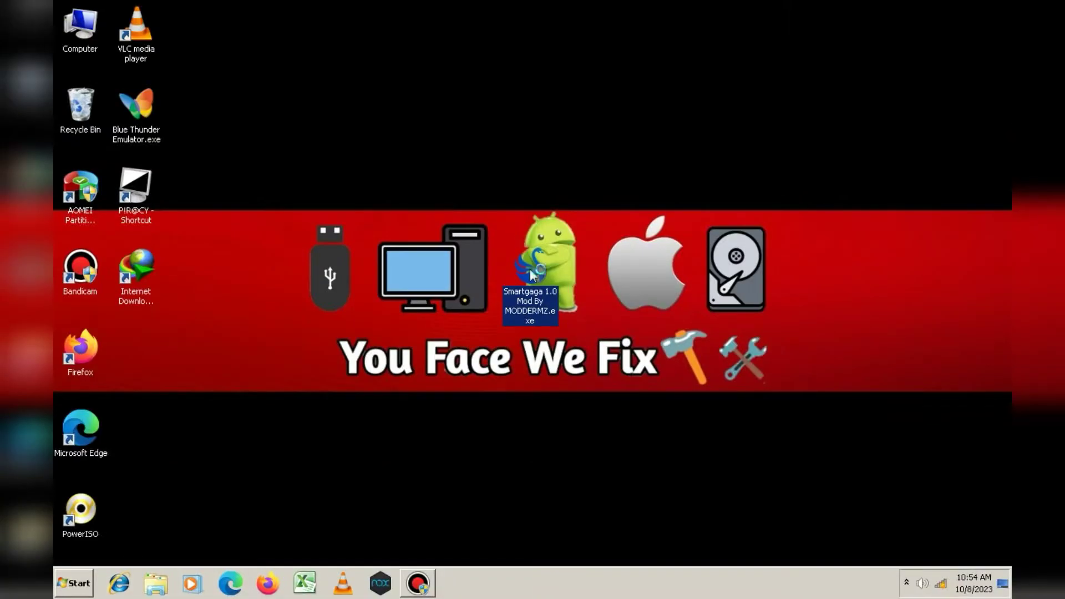
- Install SmartGaGa 1.1 from the Smartgaga 1.0 Mod By MODDERMZ.exe file into C:\Program Files\SmartGaGa\ProjectTitan, showing the installation details
double_click(530, 269)
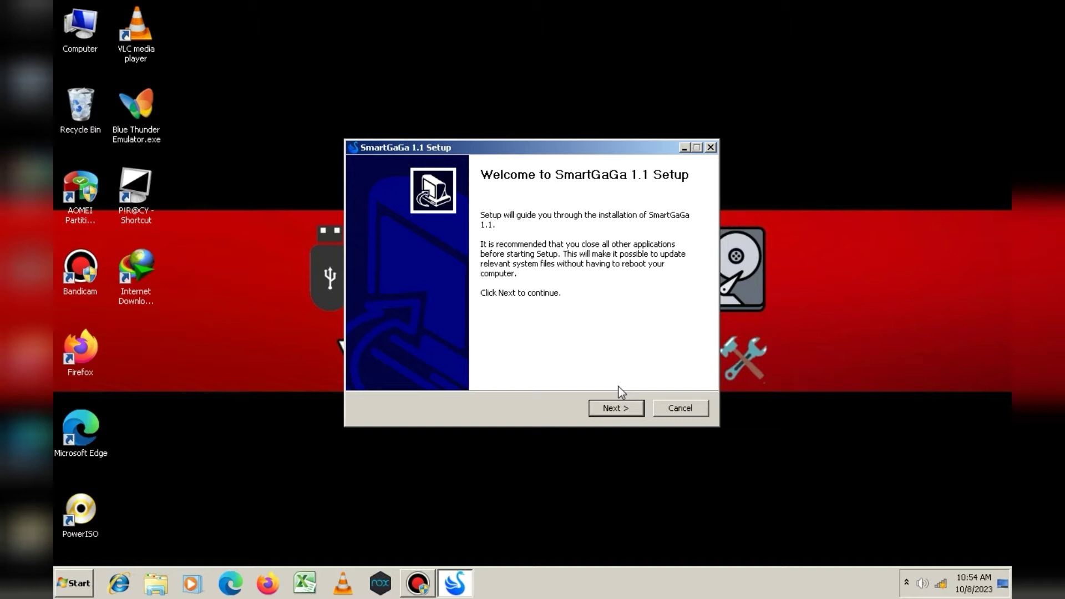
left_click(622, 407)
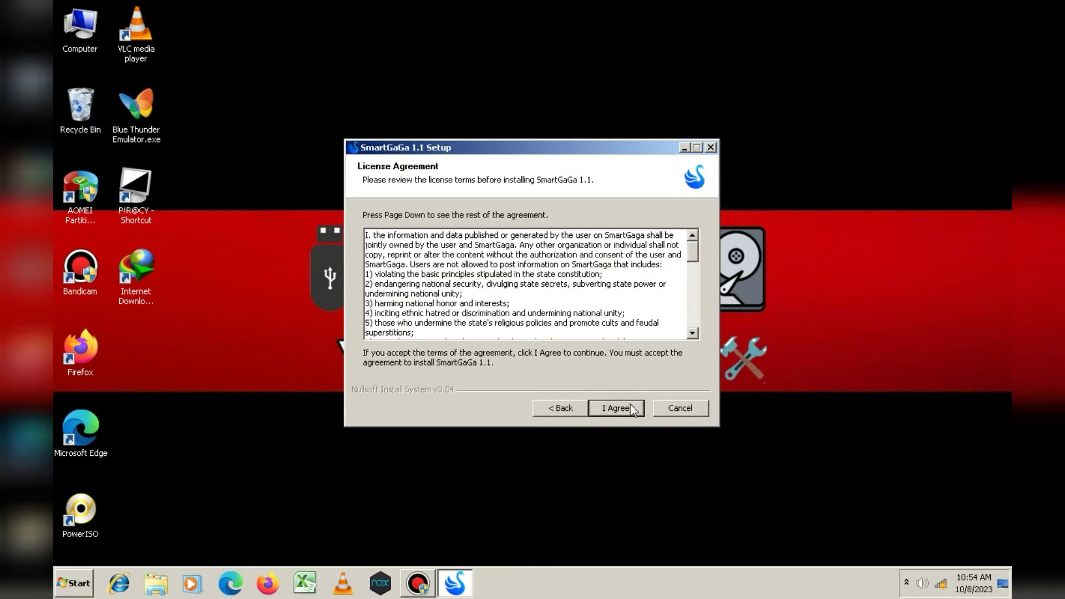
left_click(614, 409)
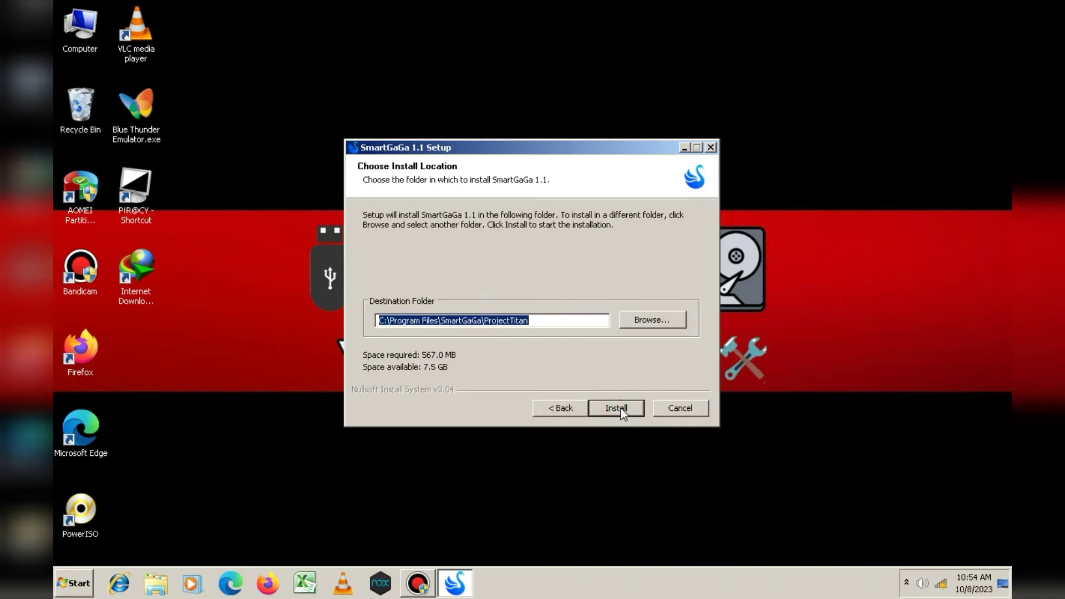
left_click(616, 408)
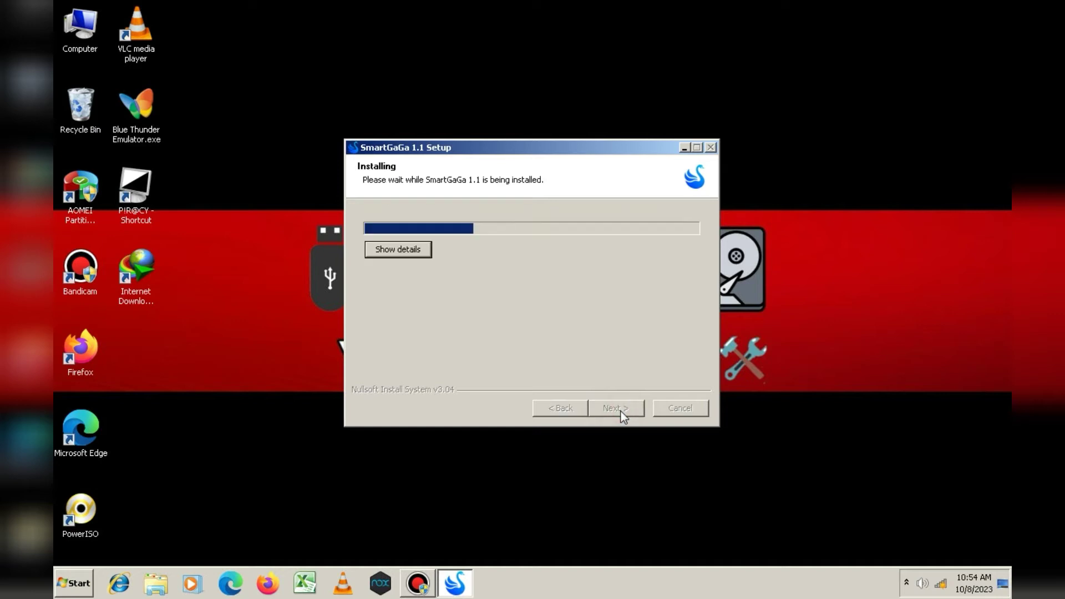
left_click(412, 249)
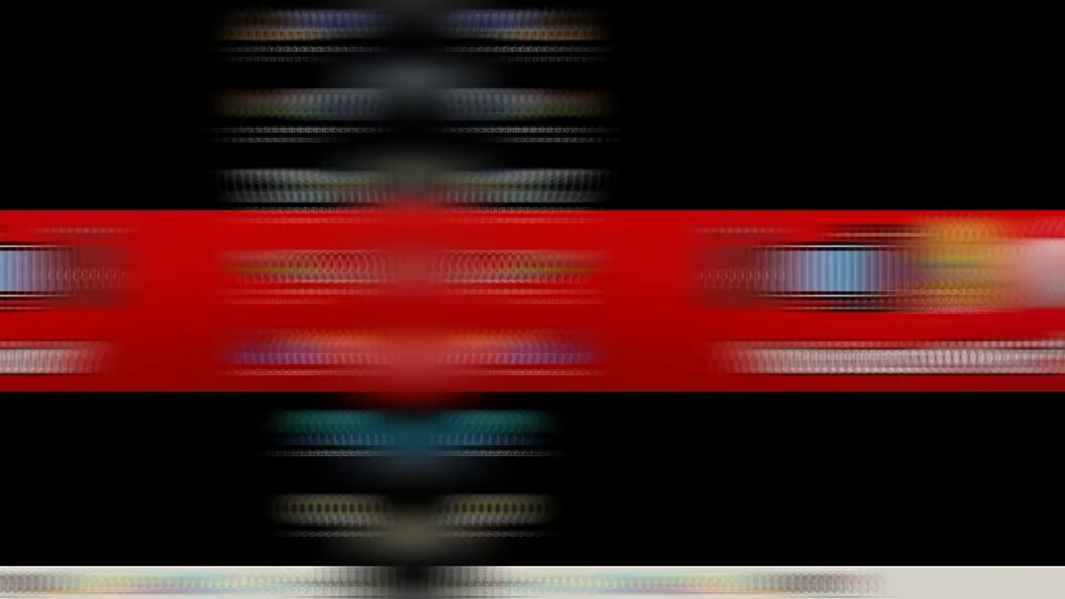
- Move the installer file to the desktop's upper right area and the SmartGaGa shortcut to the upper middle
left_click_drag(531, 294, 943, 69)
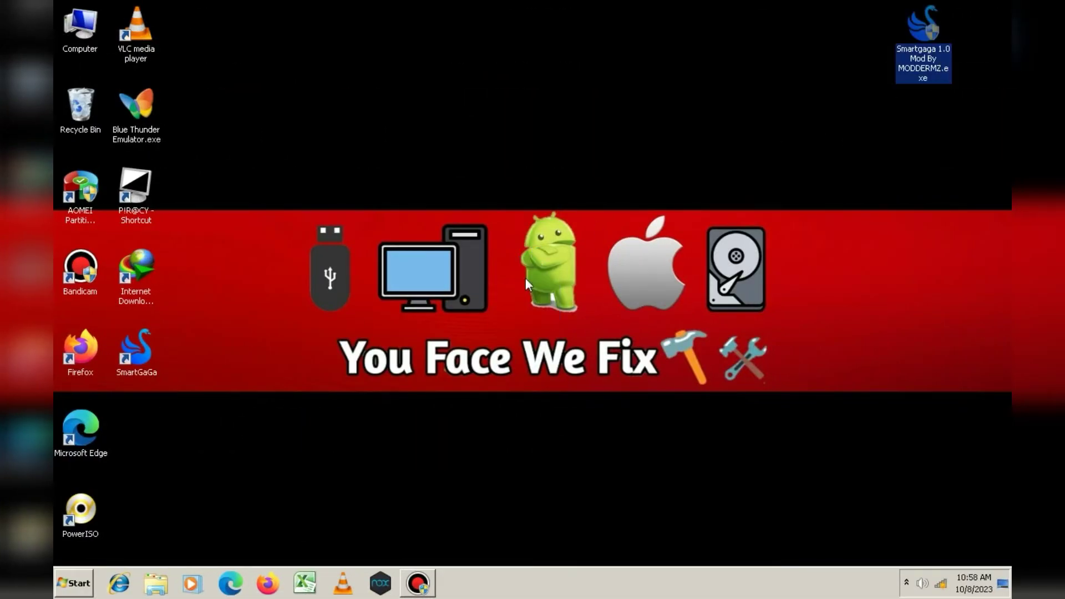
left_click(142, 376)
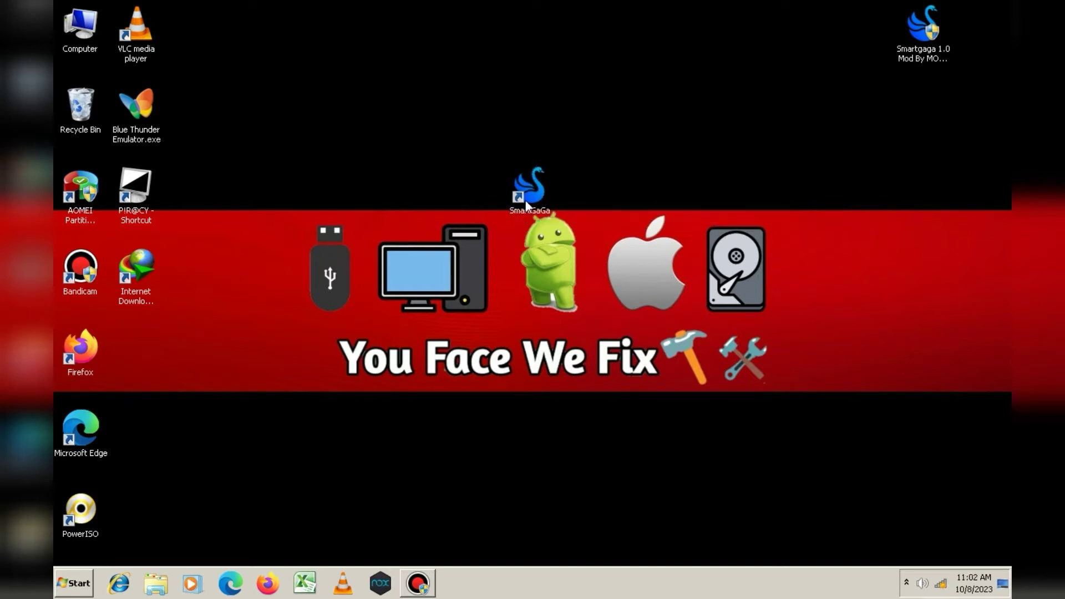
- Set the SmartGaGa shortcut to run in compatibility mode for Windows 7 and as an administrator, and apply the properties
right_click(537, 193)
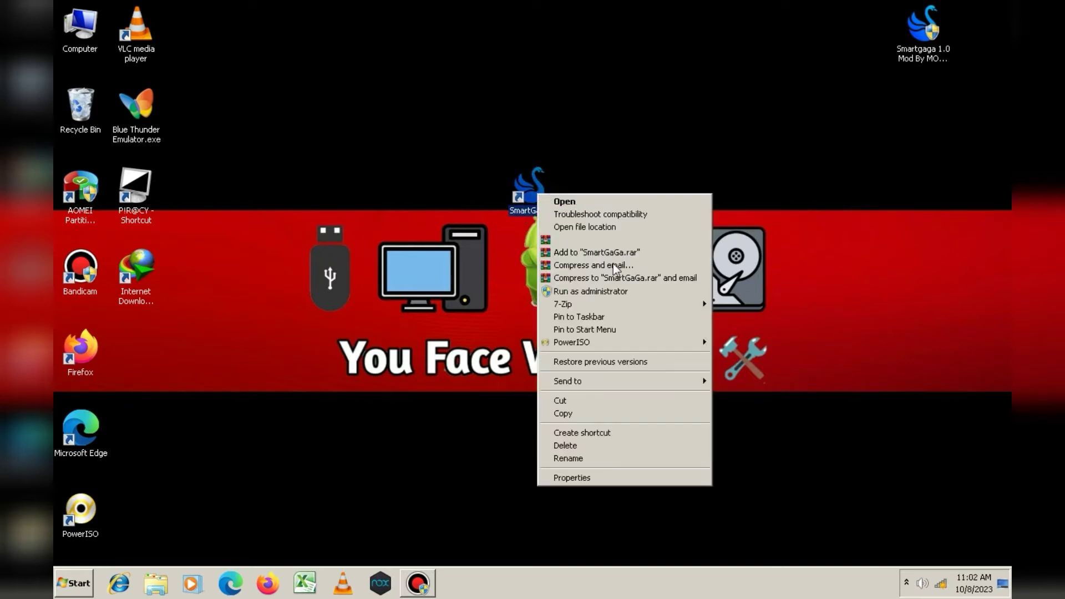
left_click(642, 477)
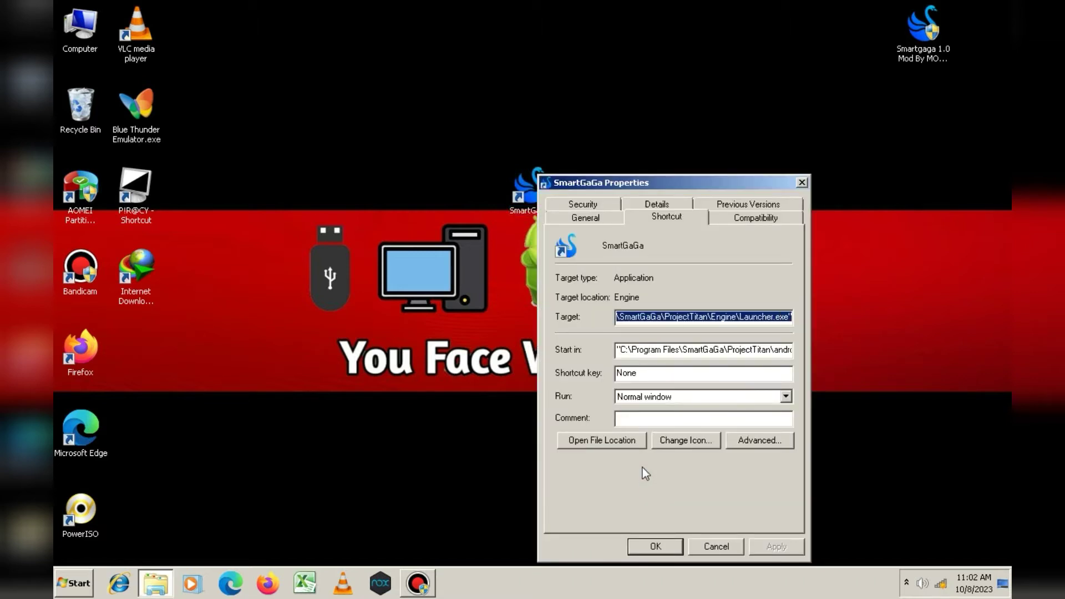
left_click(769, 219)
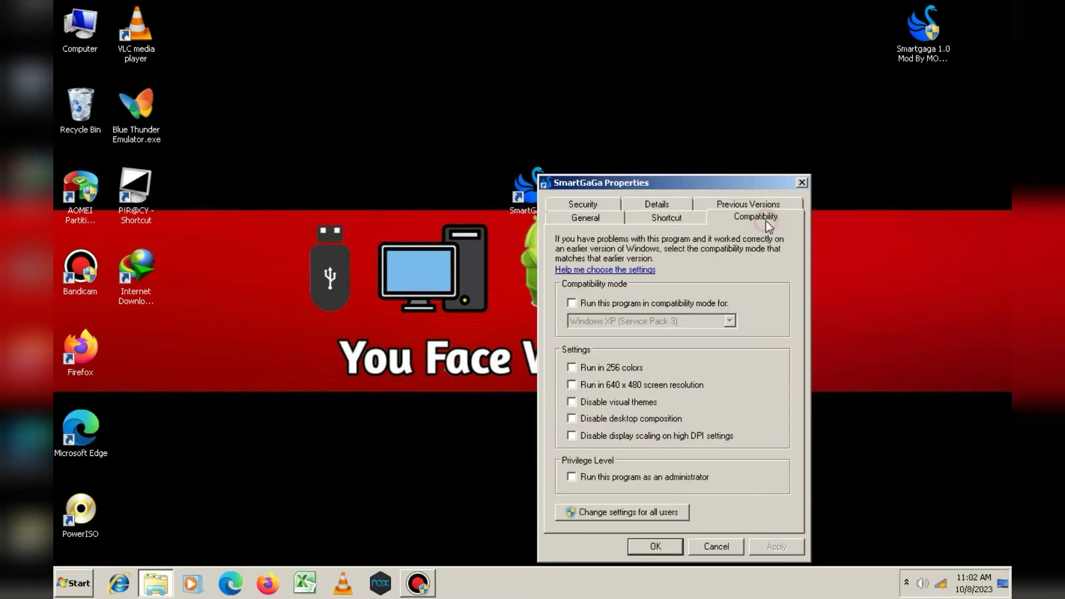
left_click(572, 303)
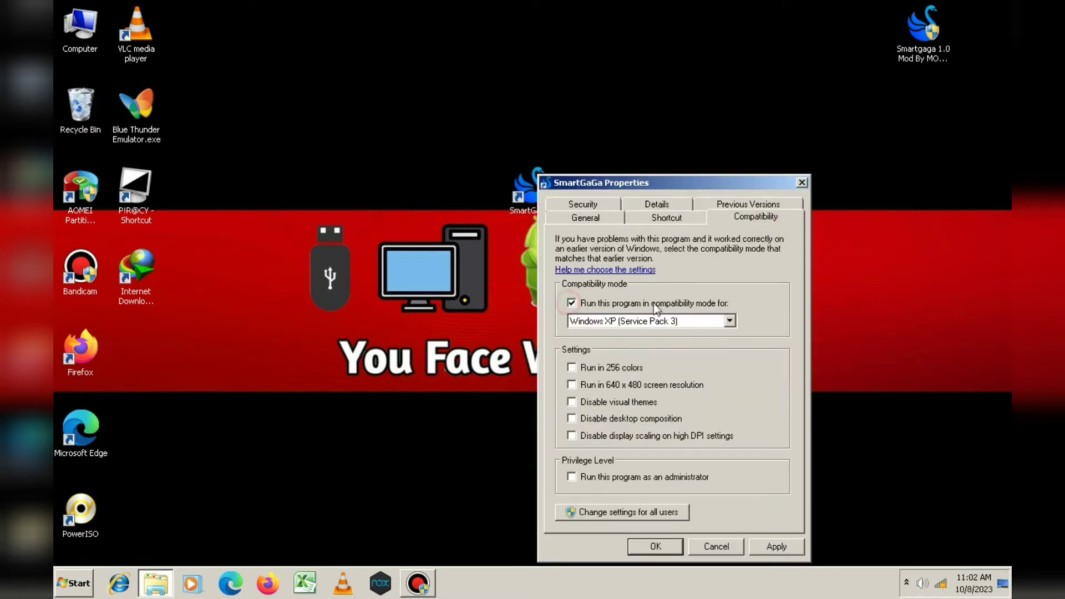
left_click(691, 321)
left_click(672, 435)
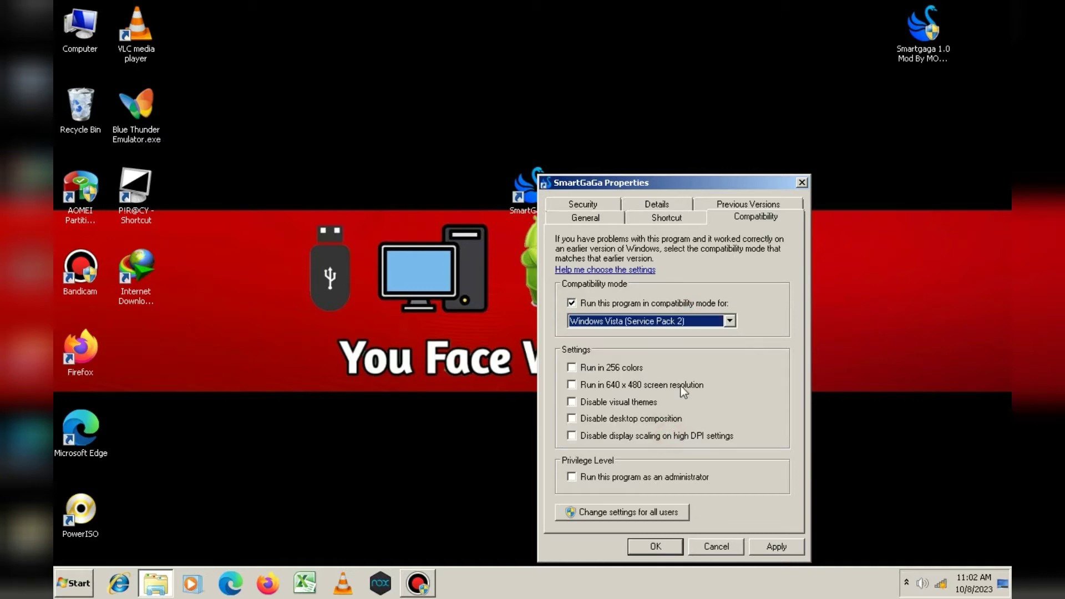
left_click(721, 324)
left_click(666, 444)
left_click(647, 480)
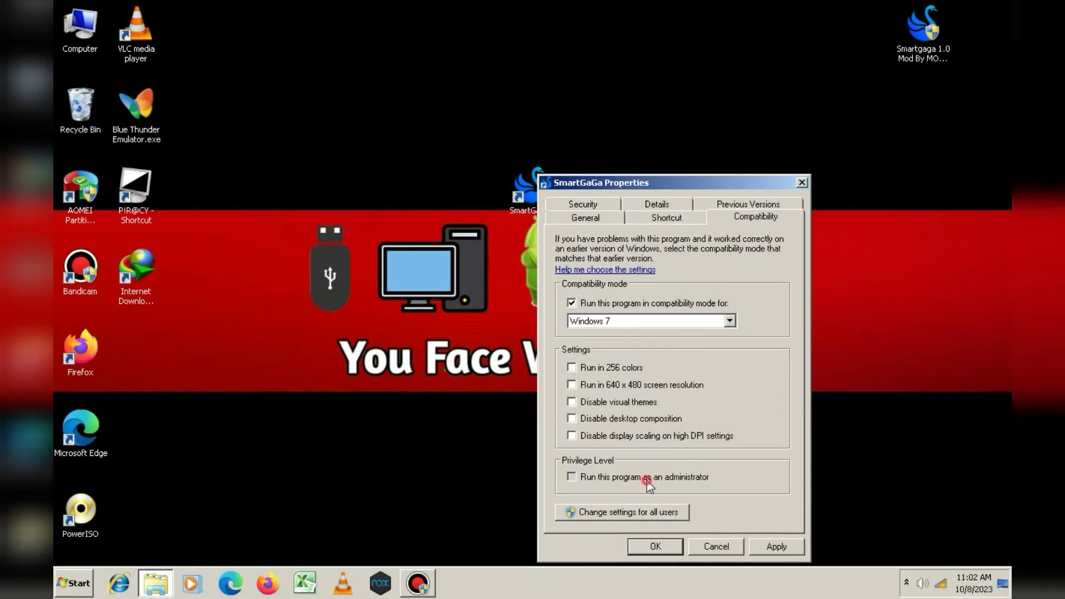
left_click(772, 548)
left_click(655, 547)
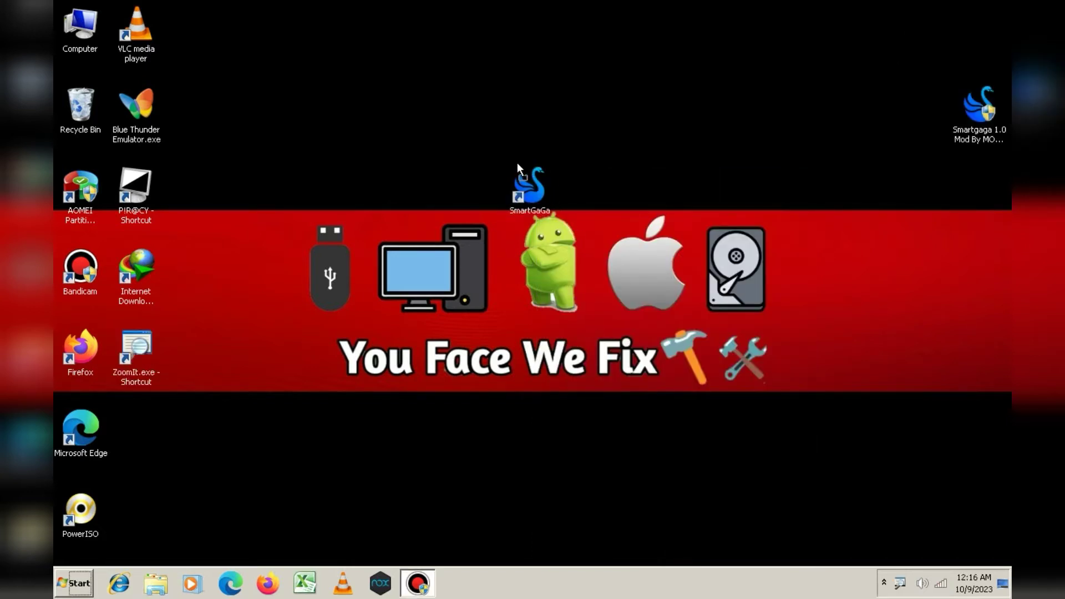
- Launch SmartGaGa from its desktop shortcut and adjust the emulator window's position slightly
double_click(518, 196)
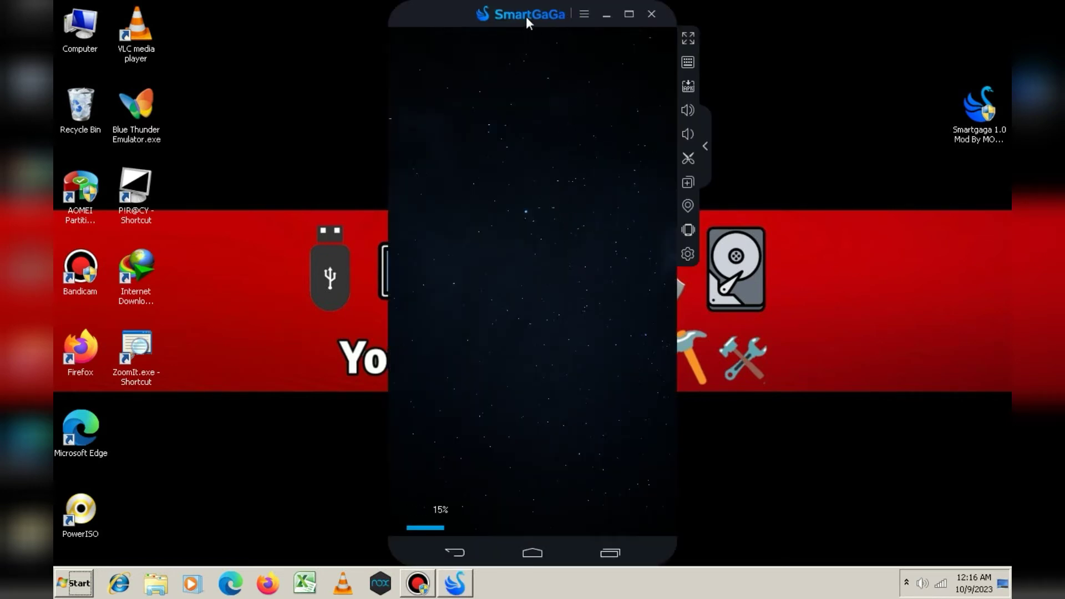
left_click_drag(526, 15, 529, 13)
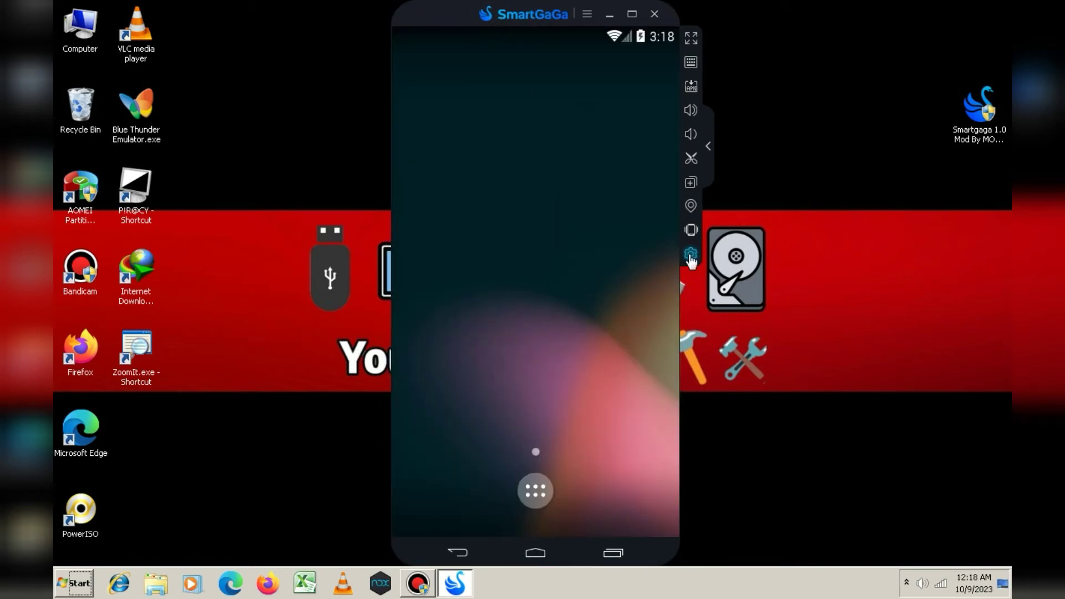
- In the emulator's advanced settings, choose the Mobile resolution type with 720x1280 (DPI 320)
left_click(690, 255)
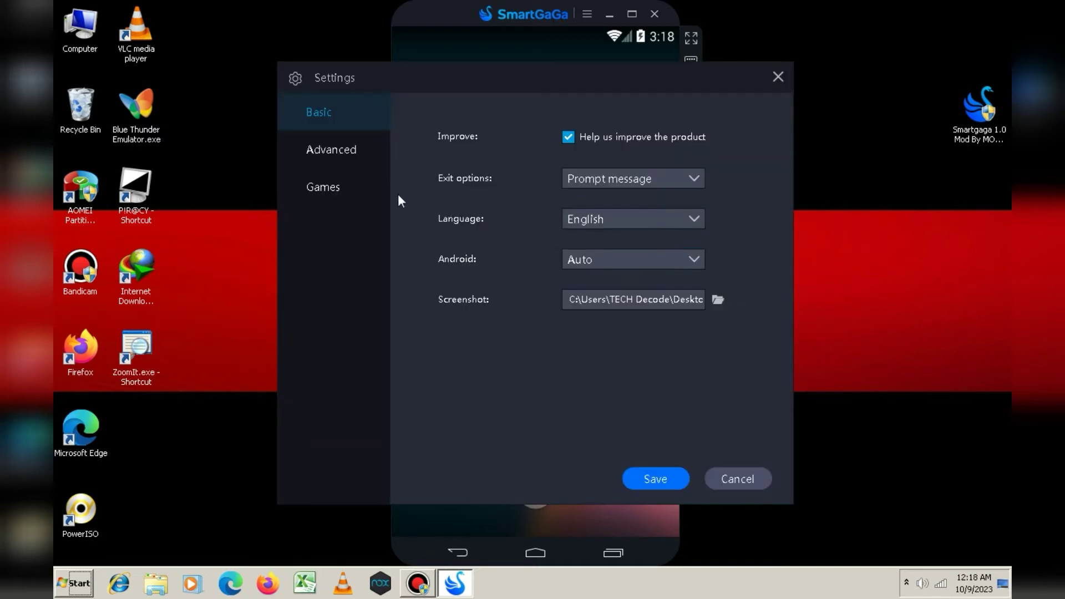
left_click(342, 155)
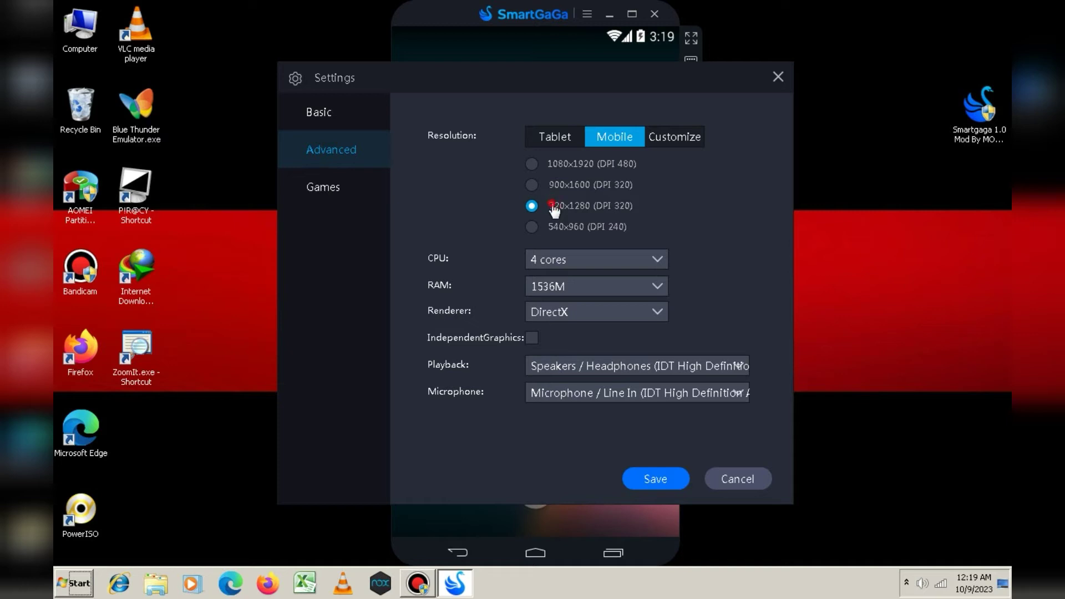
left_click(560, 139)
left_click(600, 141)
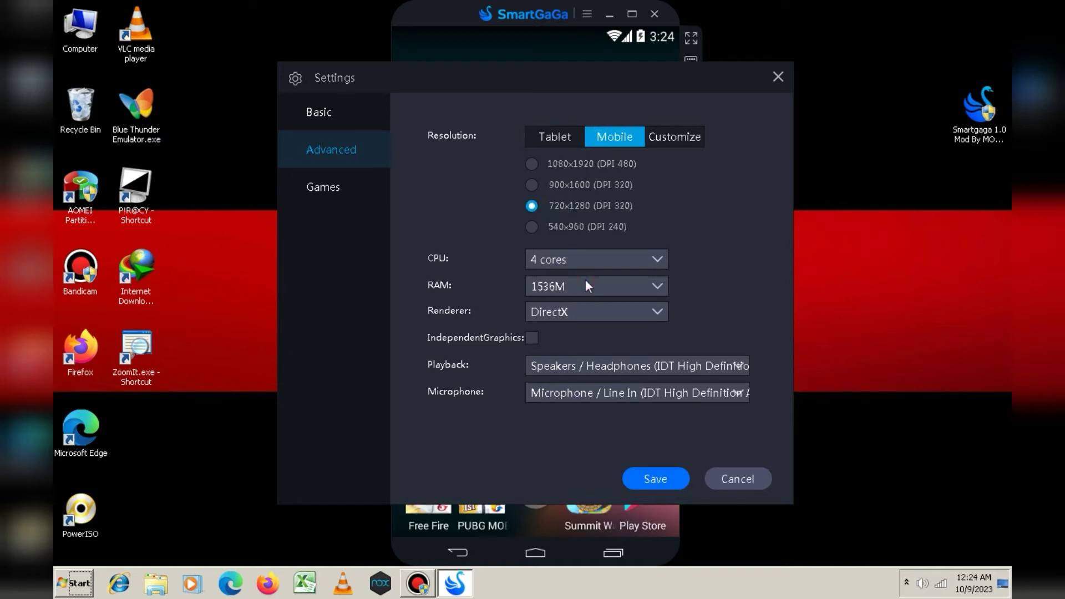
- Set the emulator's CPU to 4 cores and its RAM to 1536M
left_click(609, 257)
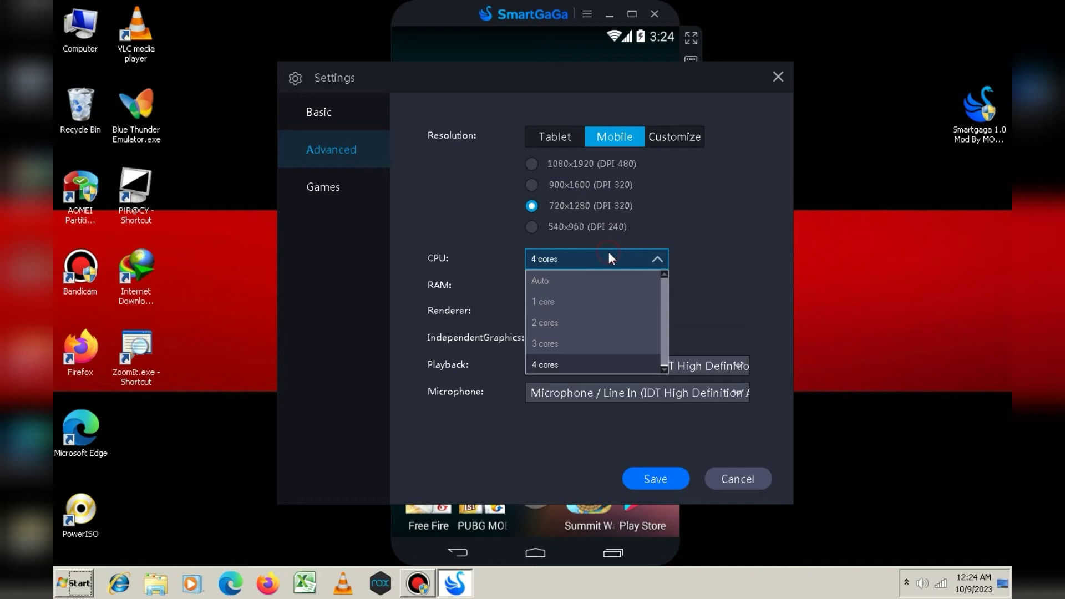
left_click(605, 363)
left_click(569, 285)
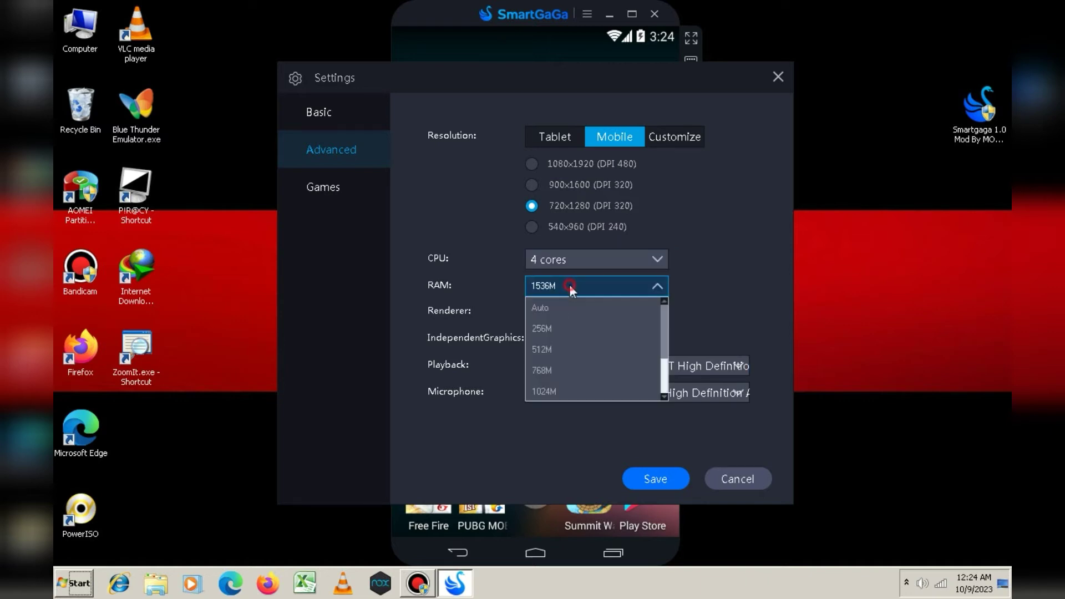
left_click(660, 371)
left_click(653, 287)
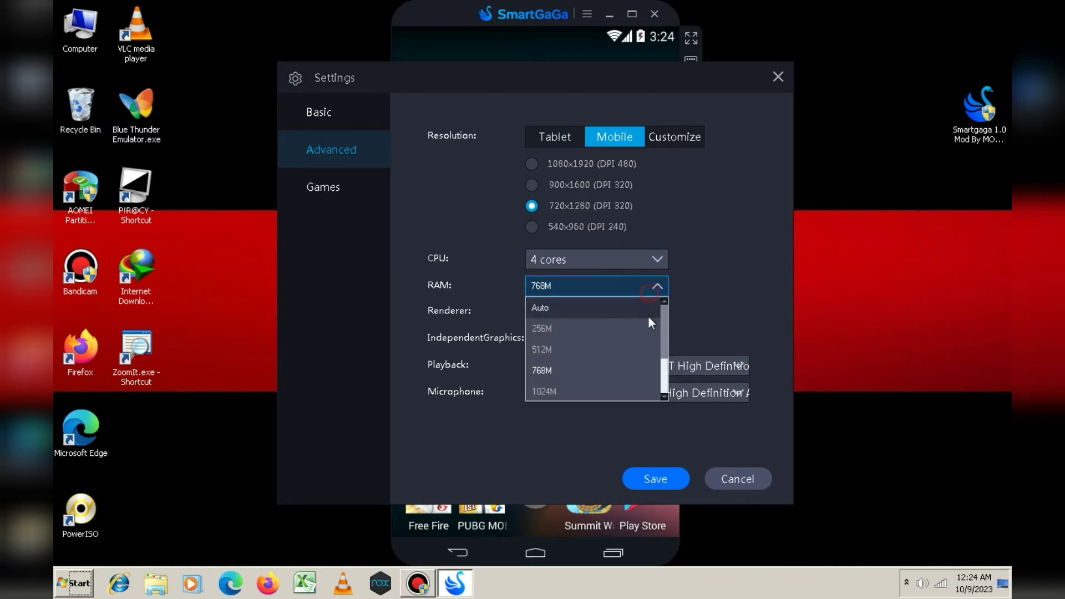
left_click(664, 363)
left_click(610, 351)
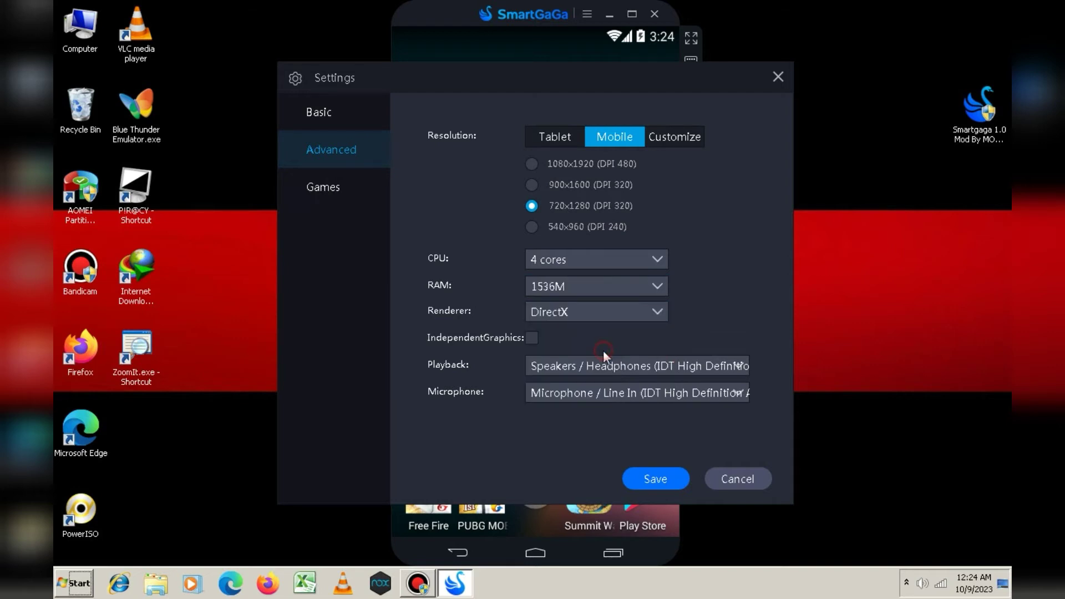
- Set the emulator's renderer to DirectX and toggle the IndependentGraphics option
left_click(605, 311)
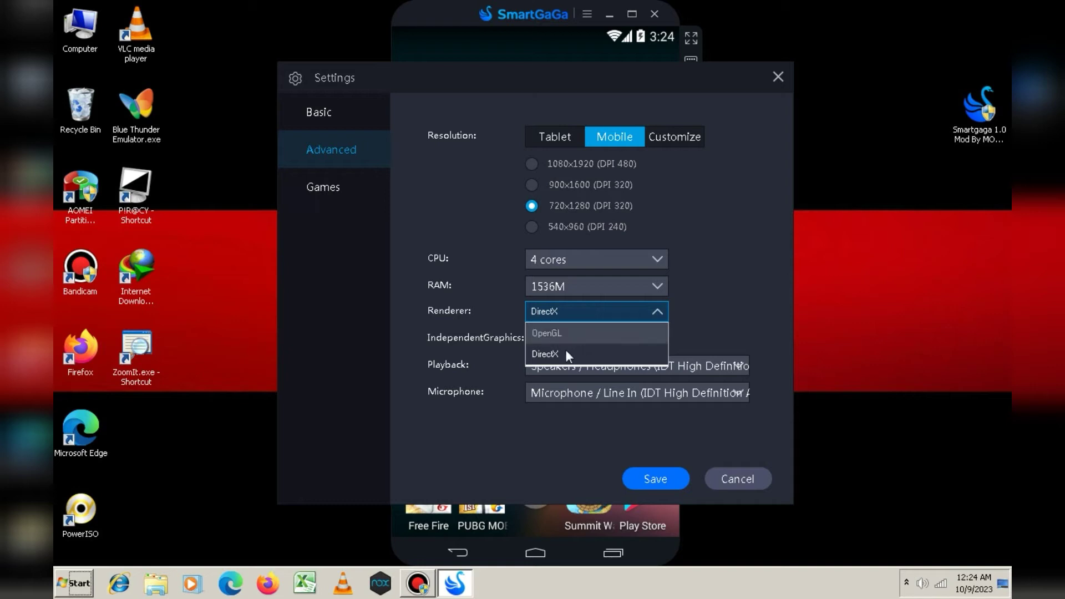
left_click(552, 333)
left_click(555, 314)
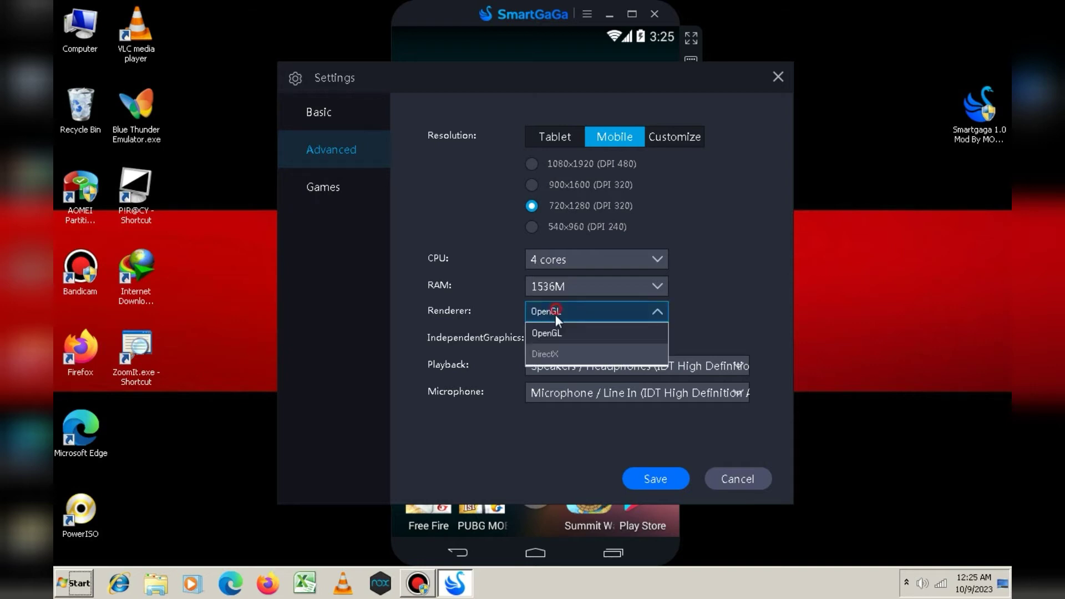
left_click(556, 353)
left_click(534, 338)
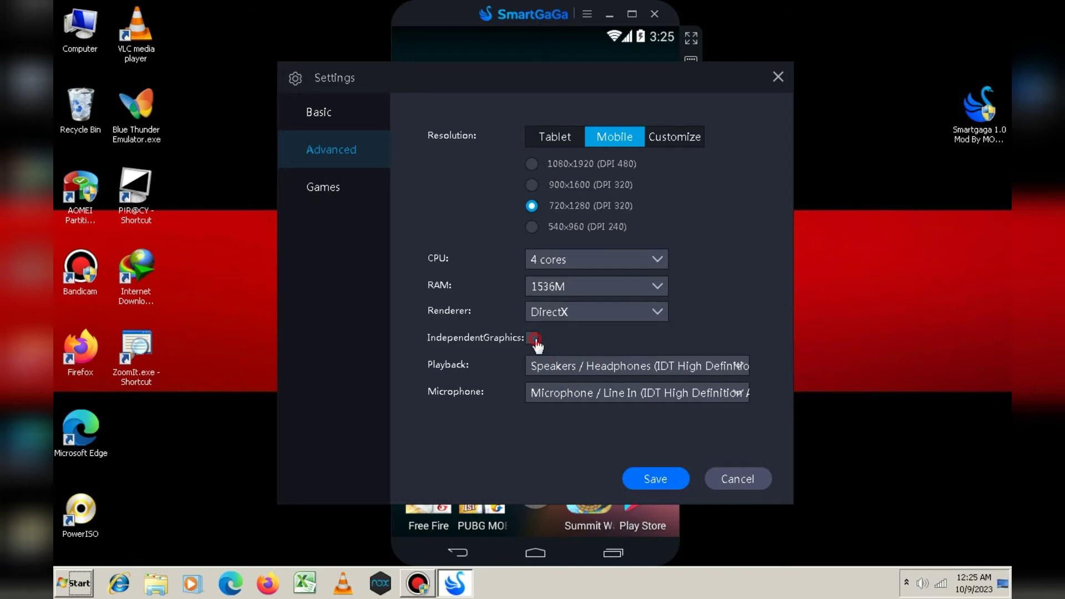
- Review the PUBG MOBILE resolution and render quality options, and save the emulator settings
left_click(344, 201)
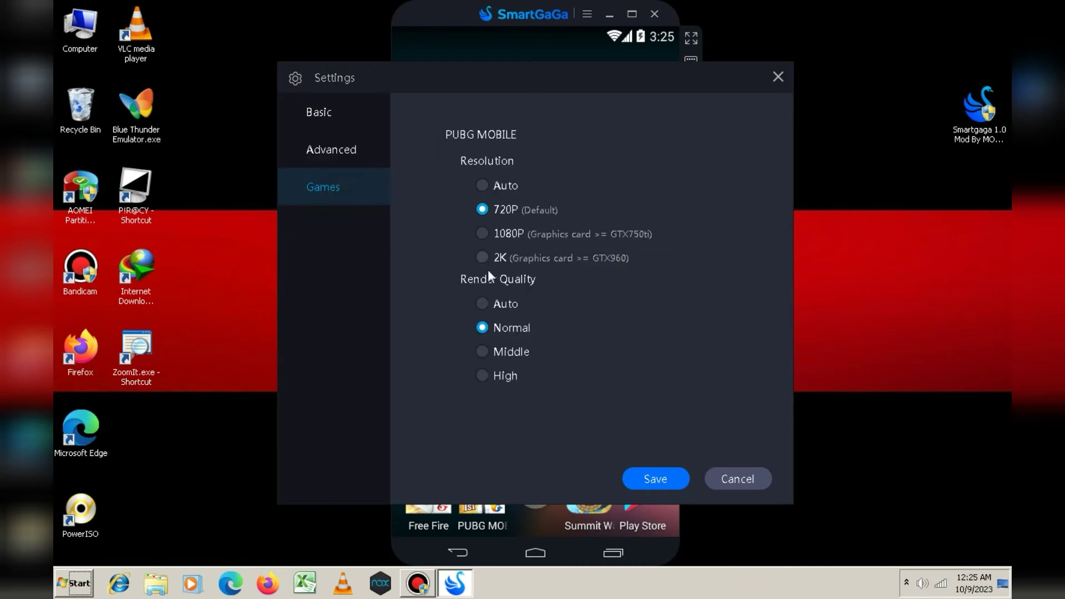
left_click(643, 479)
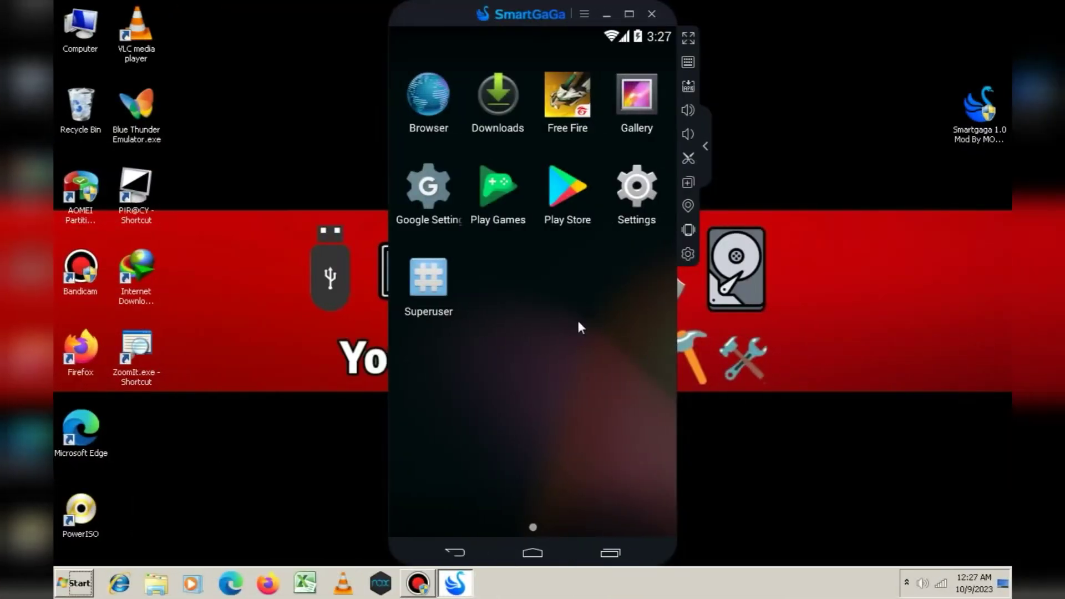
- Place a Free Fire shortcut on the emulator's home screen and maximize the emulator window
left_click_drag(577, 118, 535, 298)
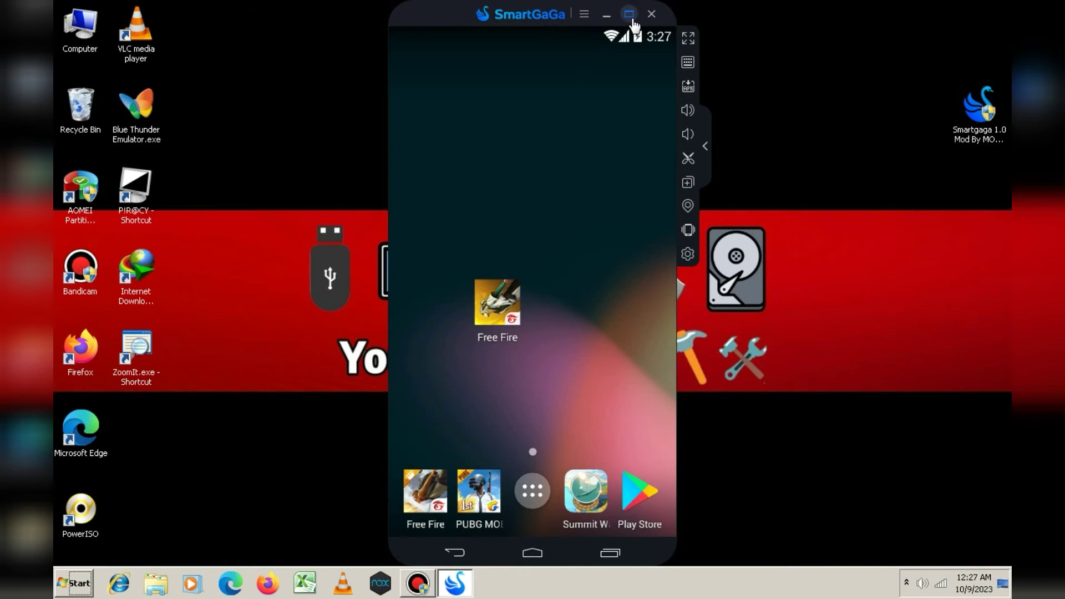
left_click(629, 14)
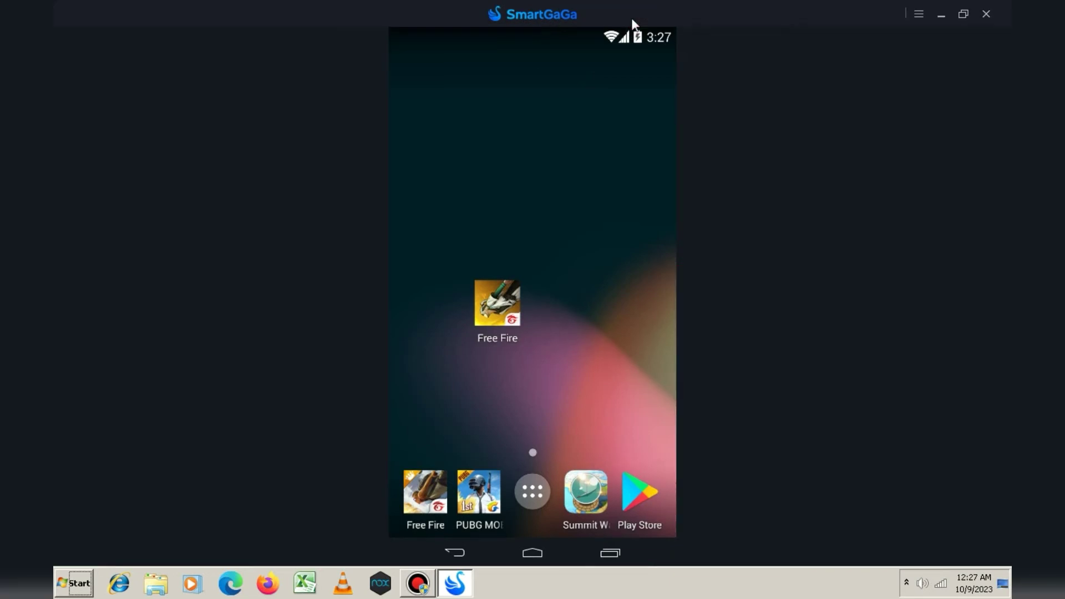
- Launch Free Fire from the emulator's home screen, sign in with Facebook, and dismiss the key guide and emulator notice
left_click(496, 298)
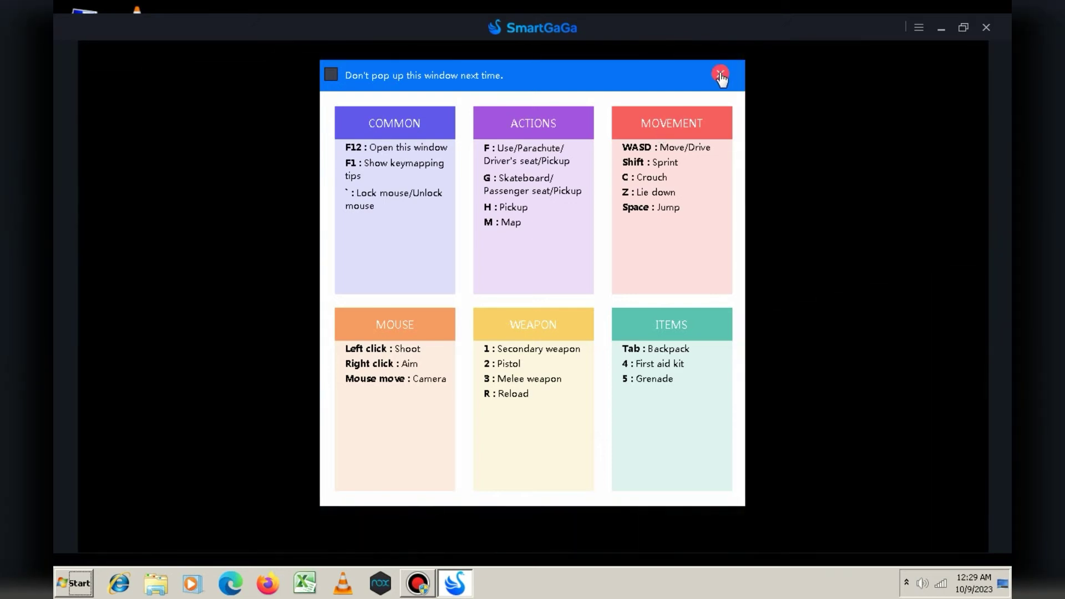
left_click(721, 75)
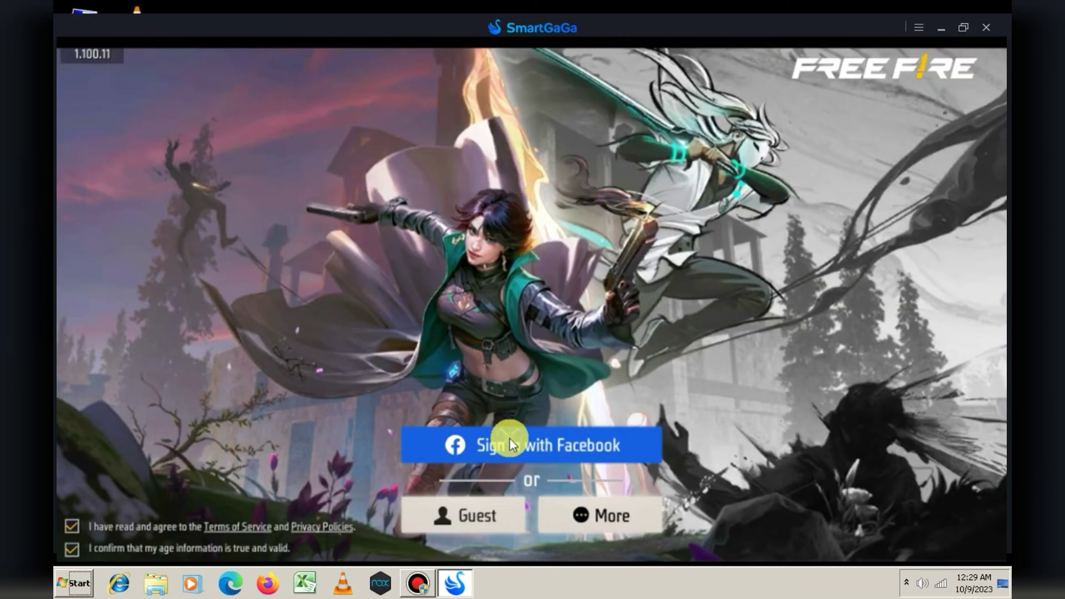
left_click(509, 437)
left_click(615, 434)
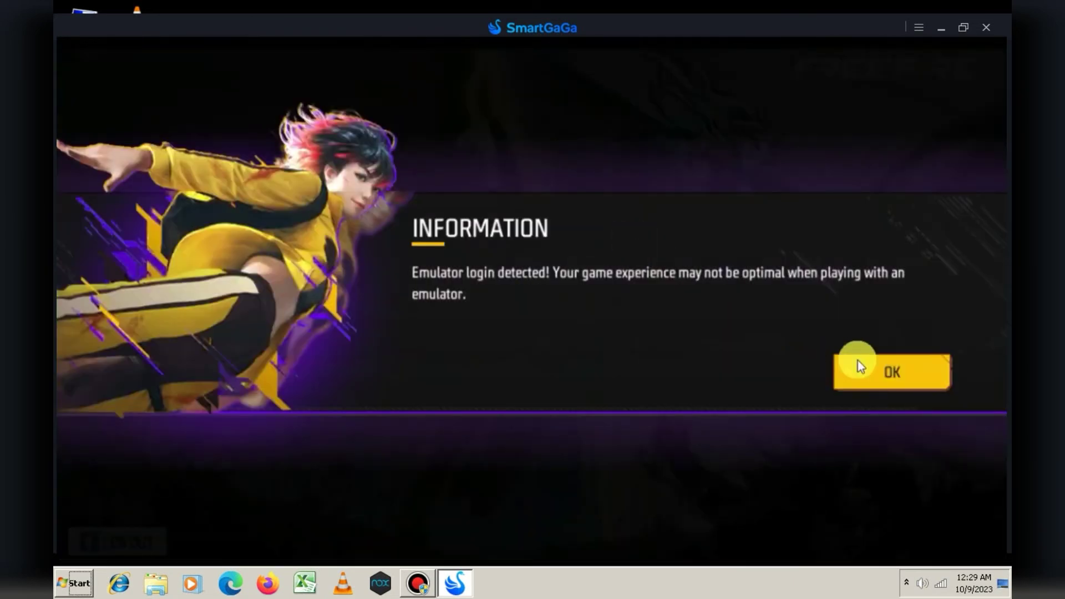
left_click(859, 367)
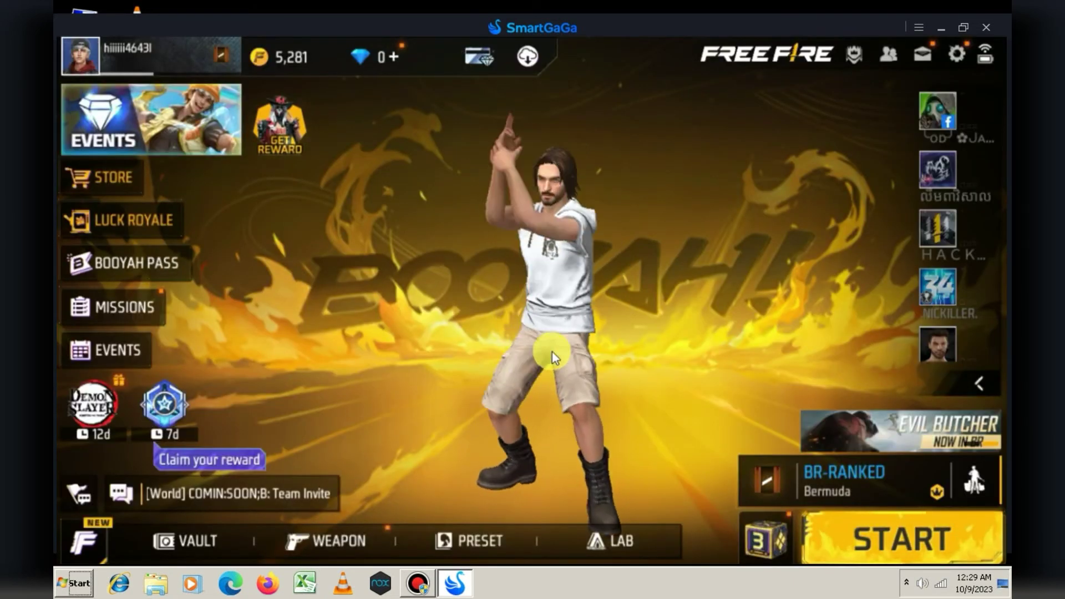
- Open Free Fire's display settings with the graphics, High FPS and minimap options
left_click(959, 53)
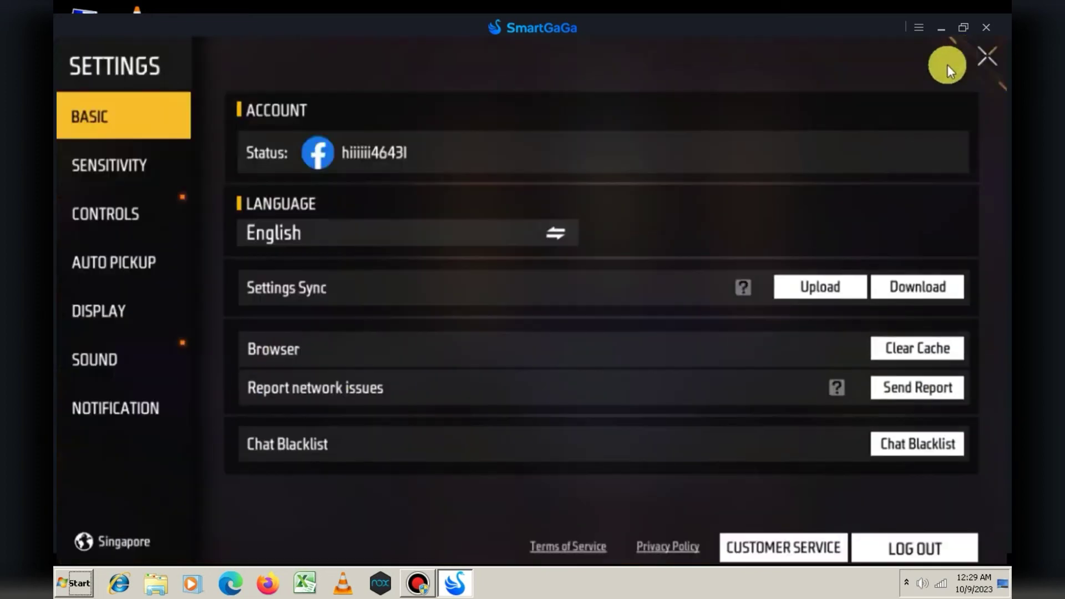
left_click(117, 308)
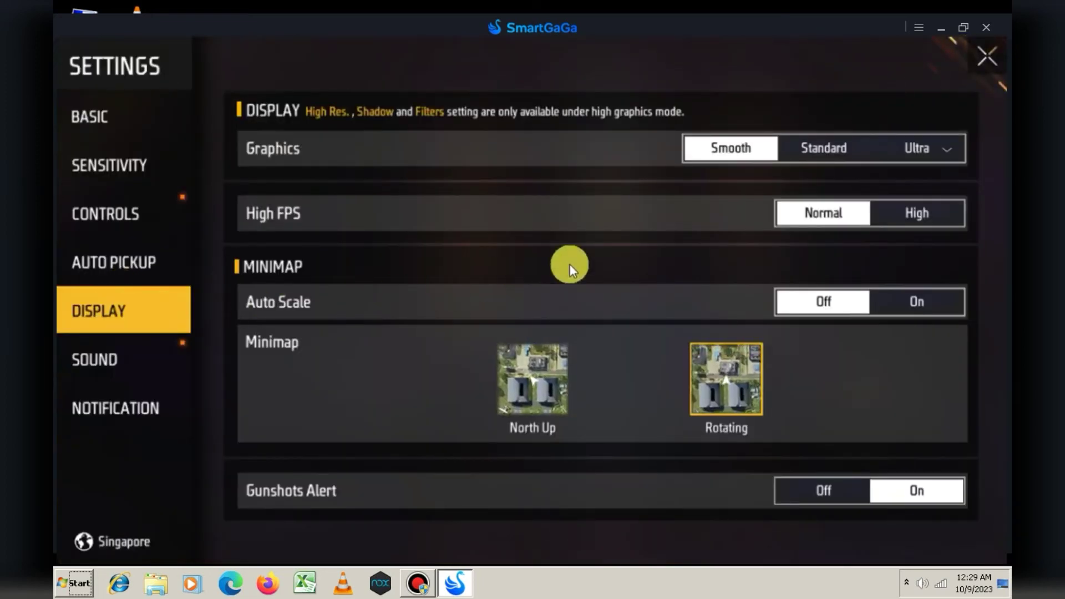